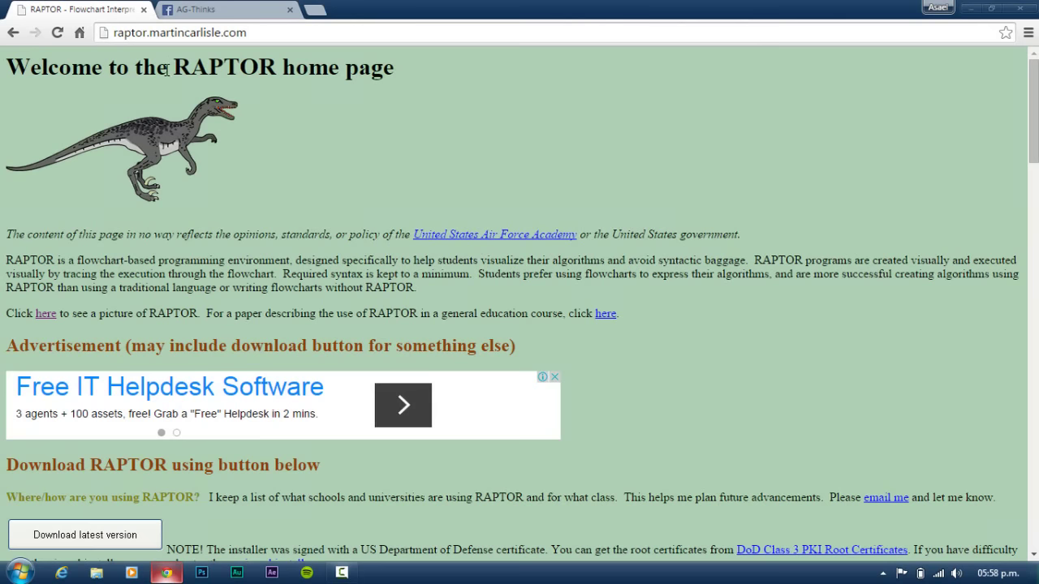
Step: Download the latest version of RAPTOR from its home page and minimize the browser to reach the desktop
scroll(144, 123, down, 2)
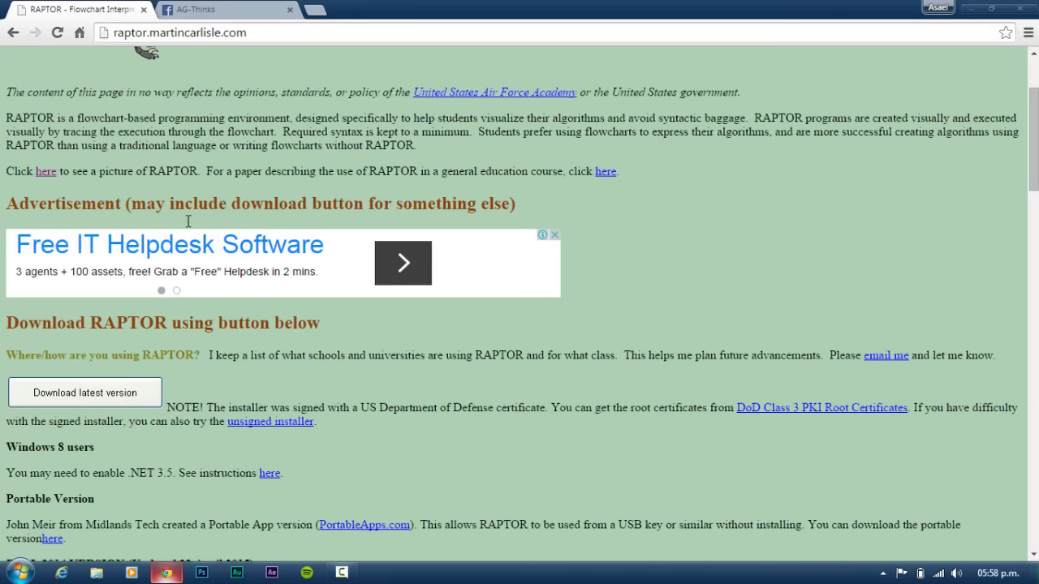
click(117, 401)
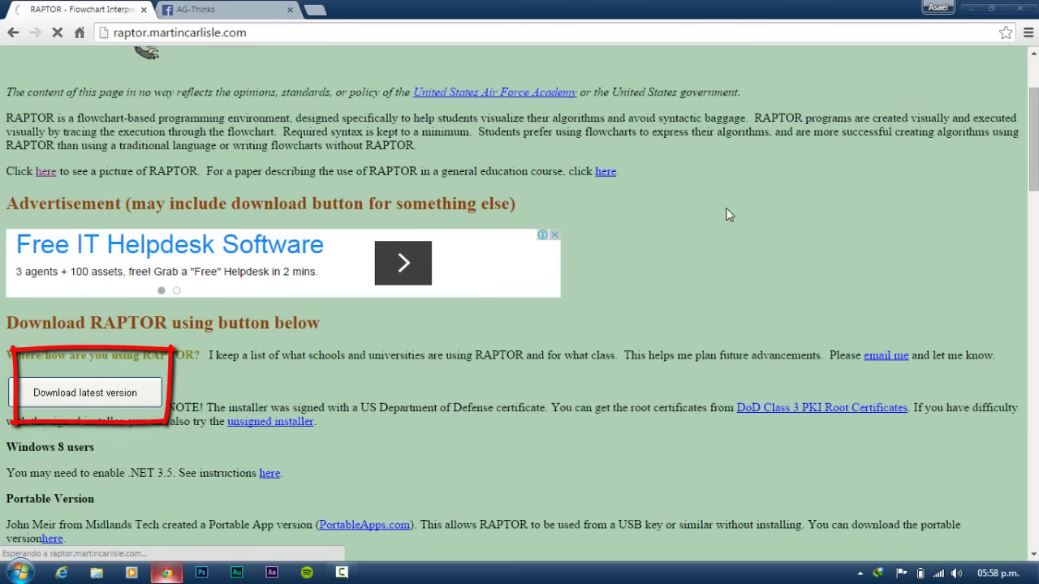
click(971, 9)
drag(556, 130, 596, 116)
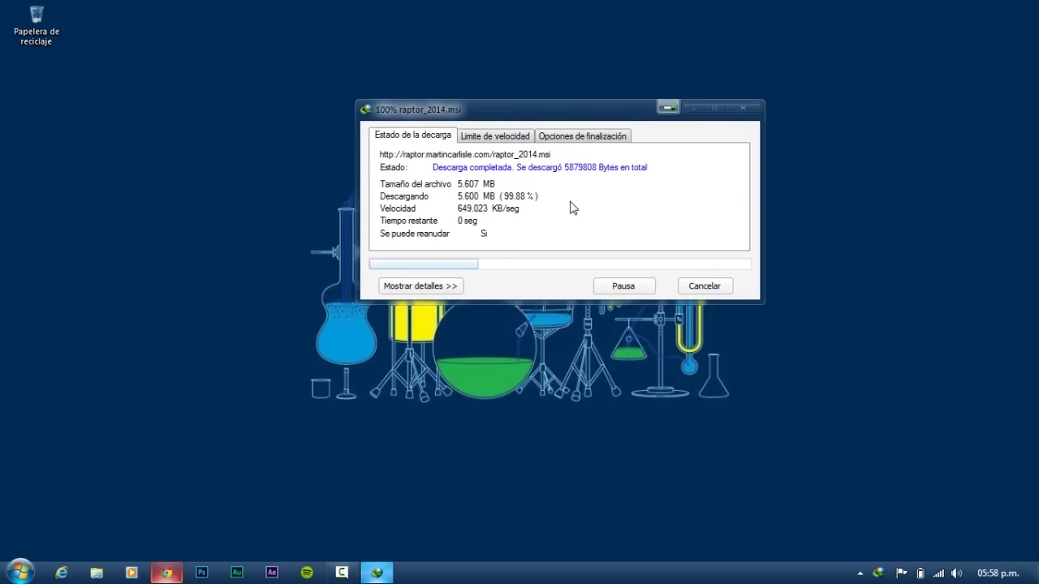
Step: Move the raptor_2014 installer from the Descargas folder to the desktop and close the folder window
click(21, 571)
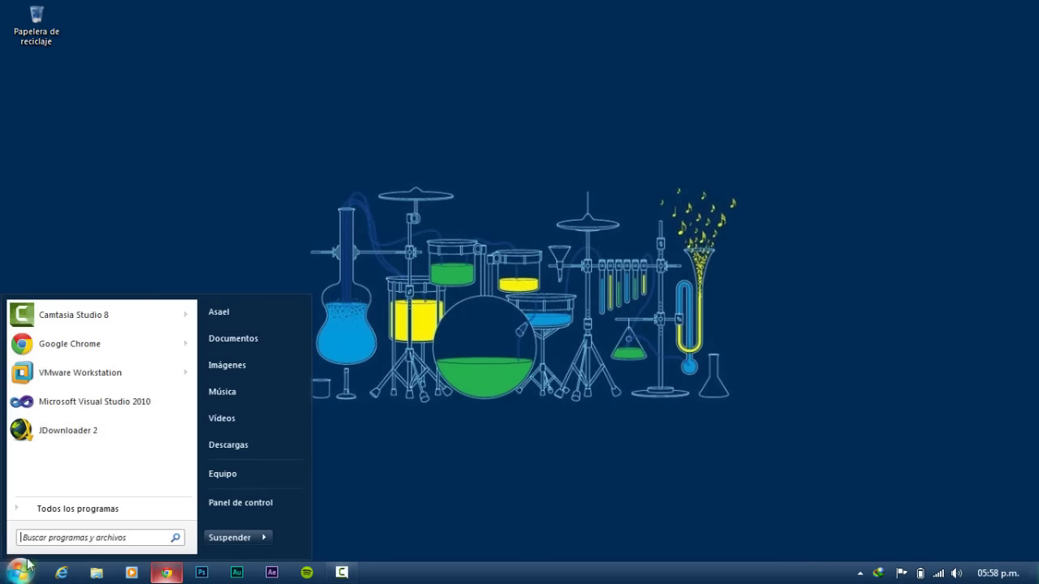
click(231, 445)
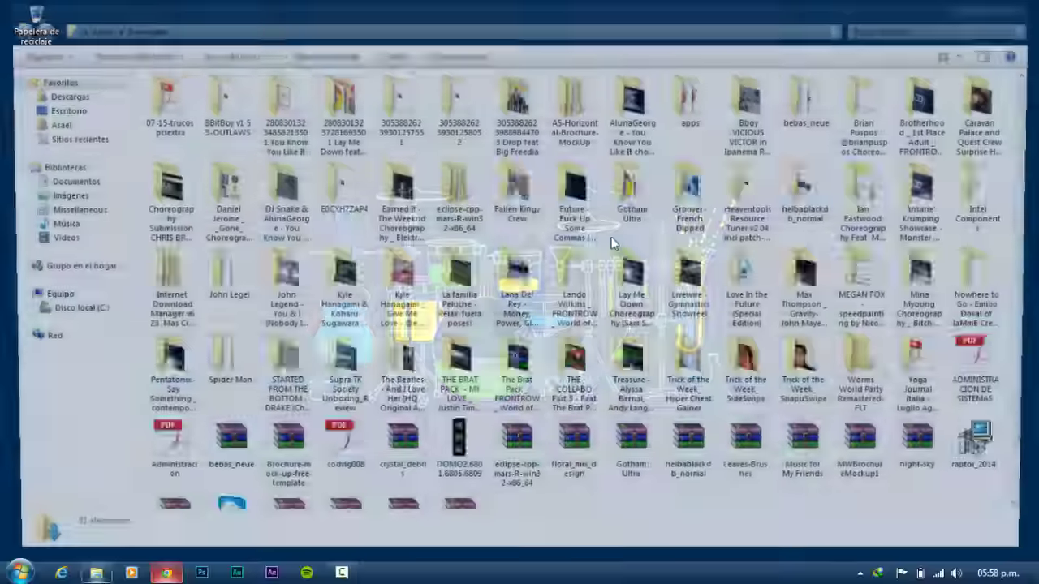
drag(731, 10, 748, 51)
scroll(722, 191, down, 10)
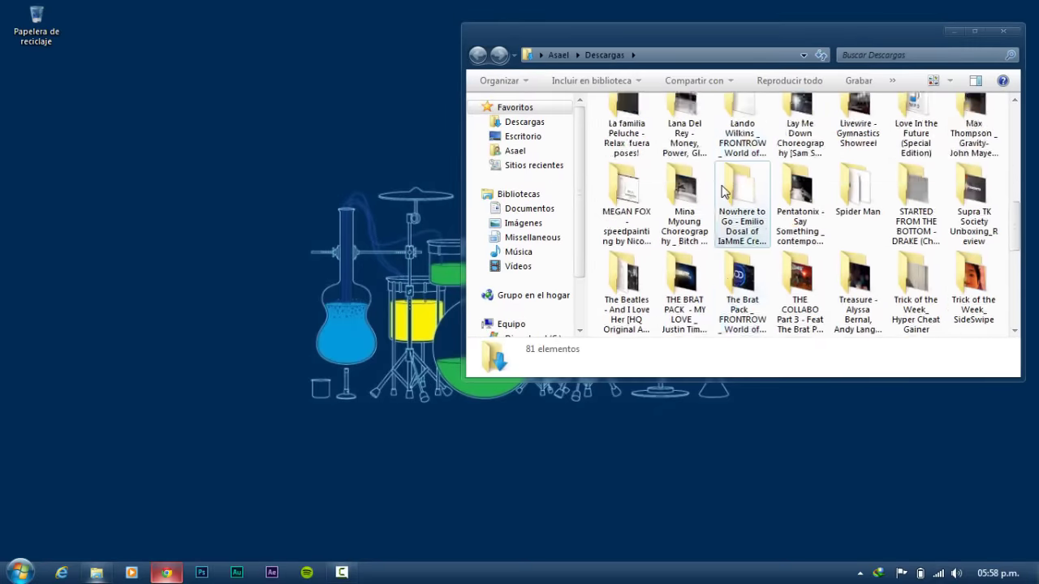
drag(859, 288, 187, 182)
click(1004, 31)
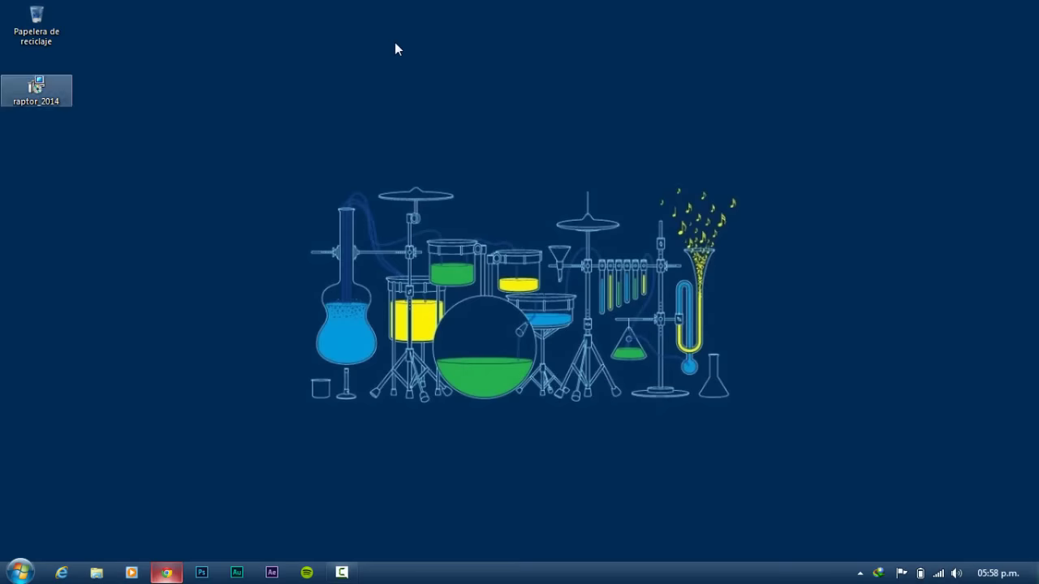
Step: Turn off automatic arrangement of desktop icons and move the raptor_2014 installer to an empty area of the desktop
right_click(395, 42)
mouse_move(406, 55)
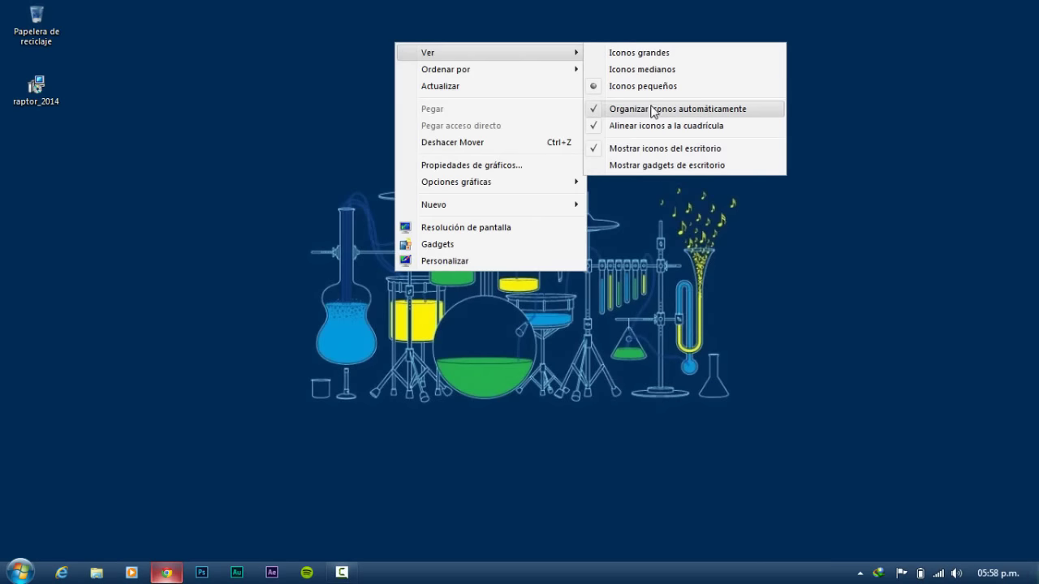
click(654, 108)
drag(36, 85, 419, 112)
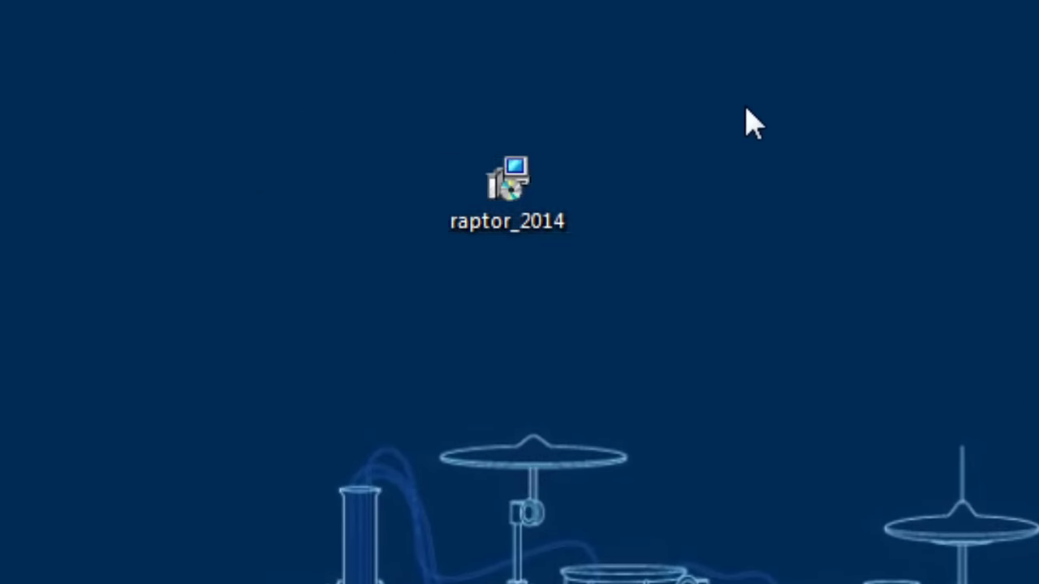
drag(744, 106, 400, 320)
click(401, 321)
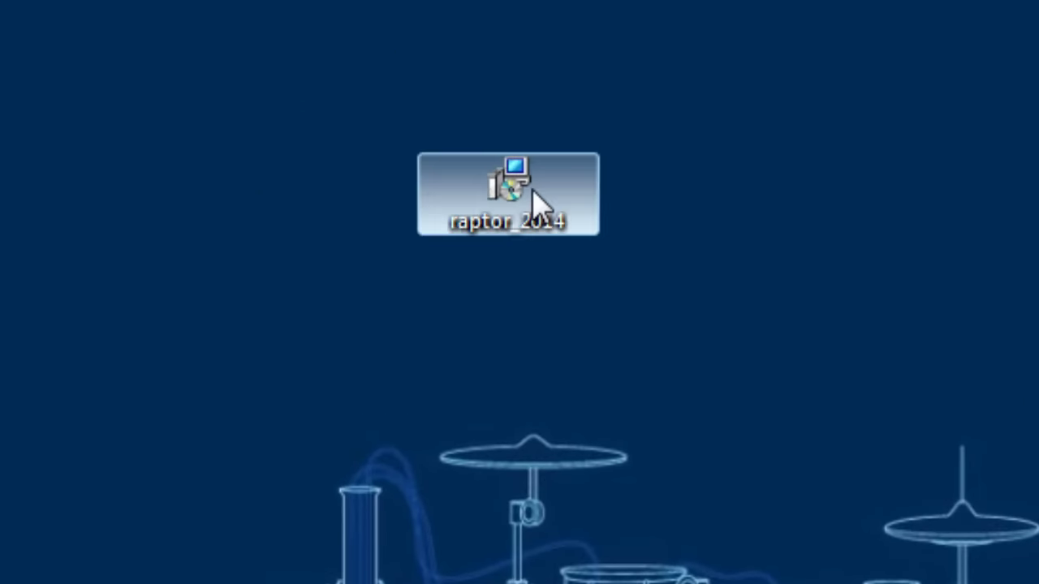
Step: Start the raptor_2014 installation and continue past the setup wizard's welcome page
right_click(531, 191)
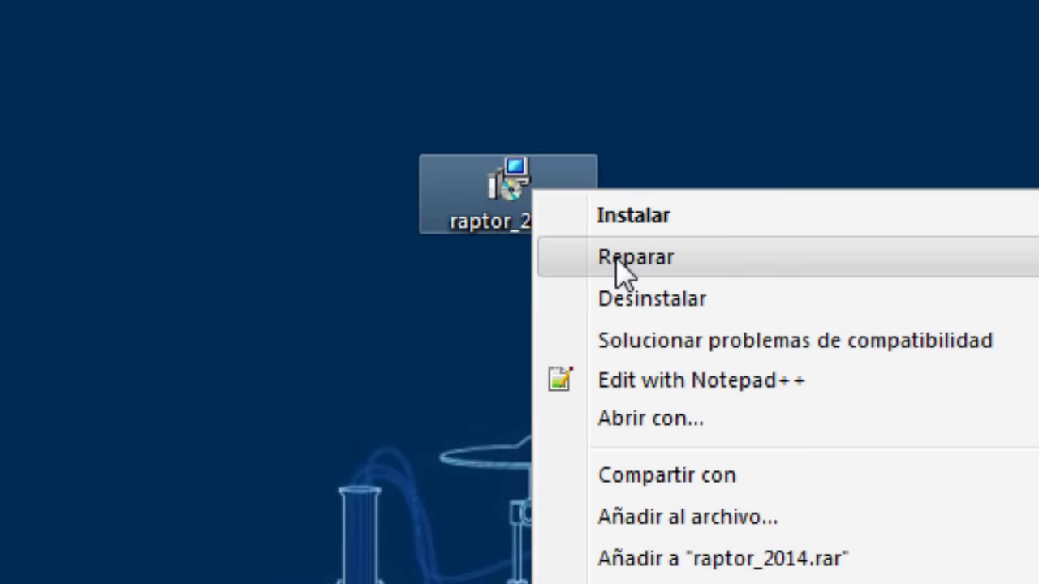
click(625, 215)
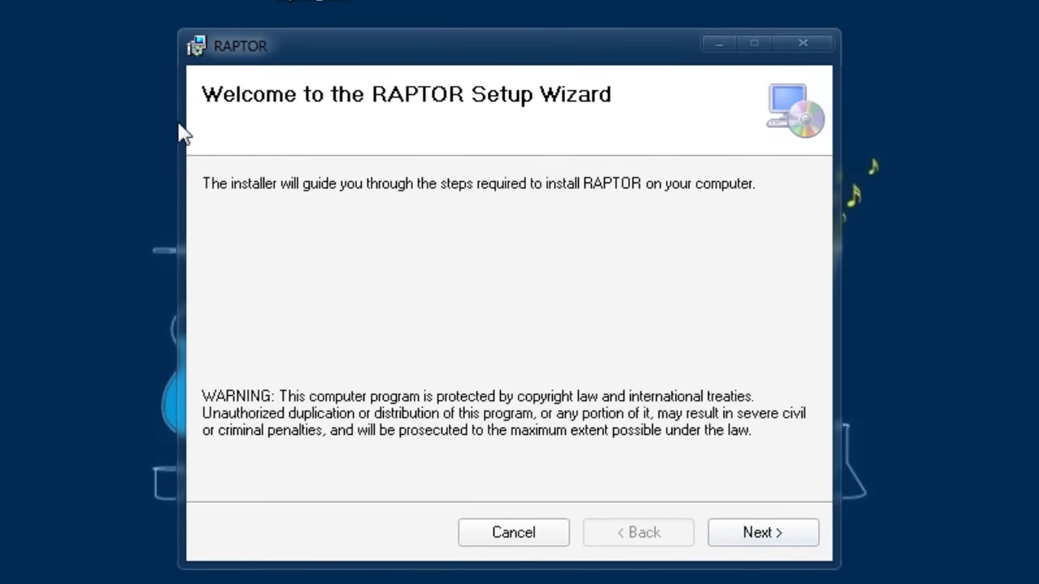
click(761, 536)
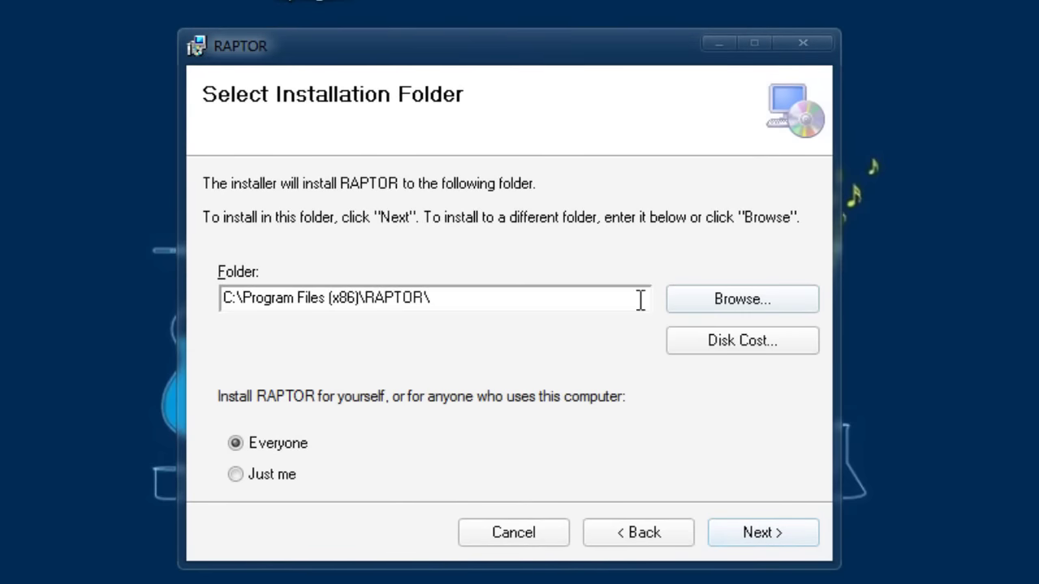
Step: Keep C:\Program Files (x86)\RAPTOR\ as the installation folder, choose Just me, and run the installation
mouse_move(505, 298)
mouse_down()
mouse_move(248, 301)
mouse_move(494, 302)
mouse_up()
click(278, 480)
click(235, 444)
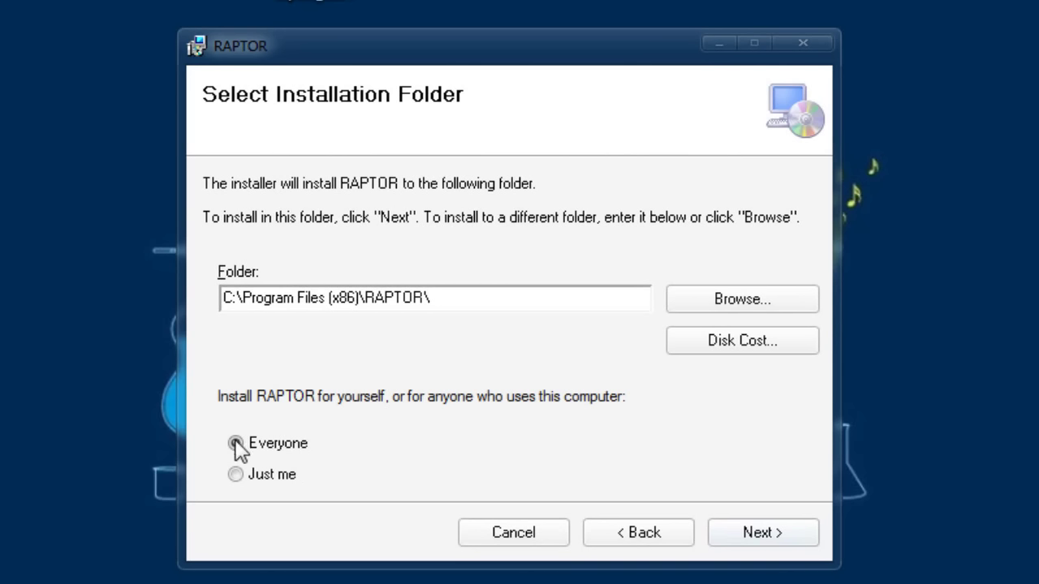
click(275, 478)
click(761, 536)
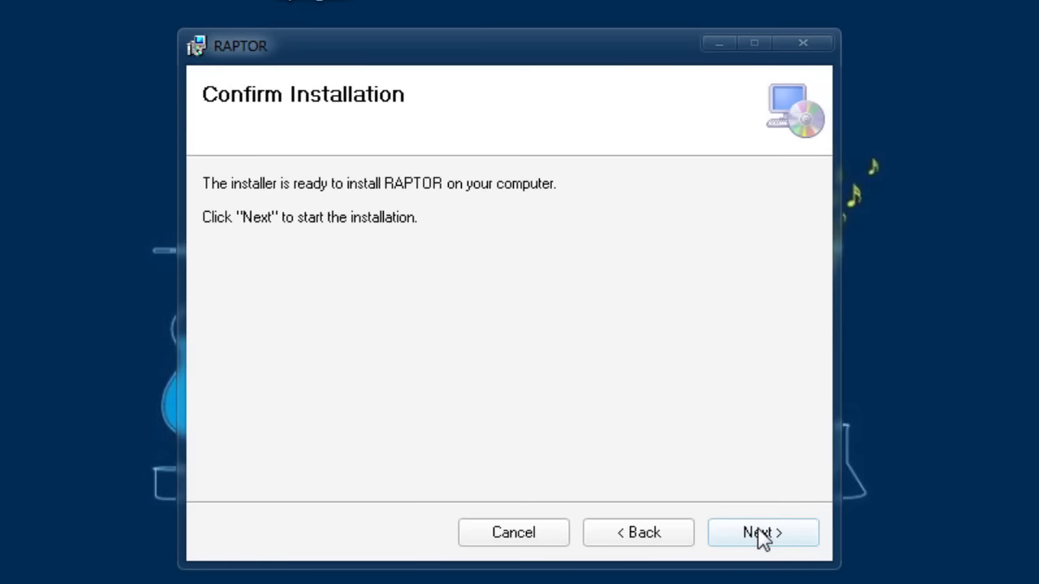
click(759, 536)
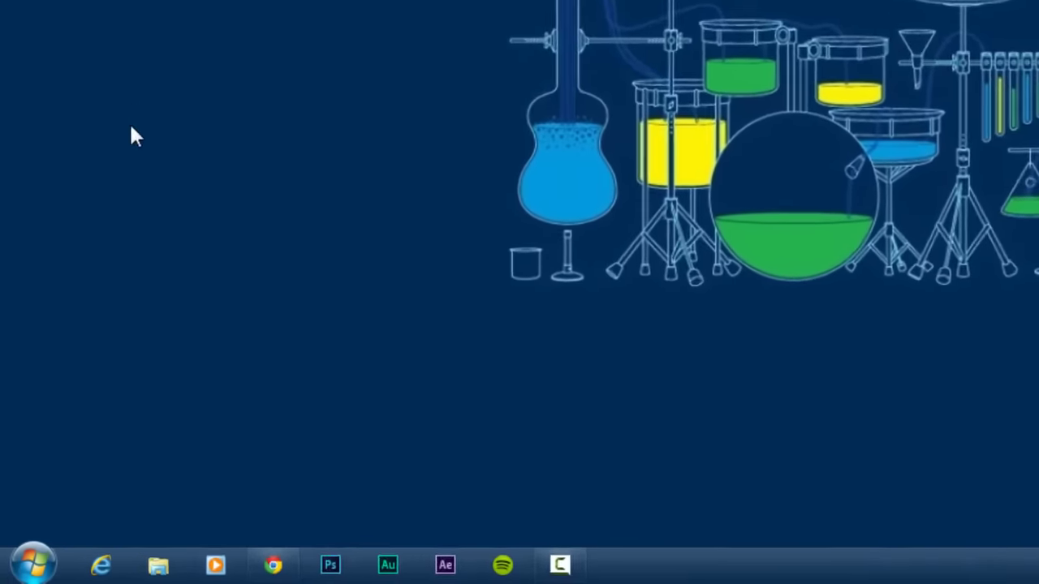
Step: Search the installed programs for "raptor" and launch RAPTOR
click(42, 560)
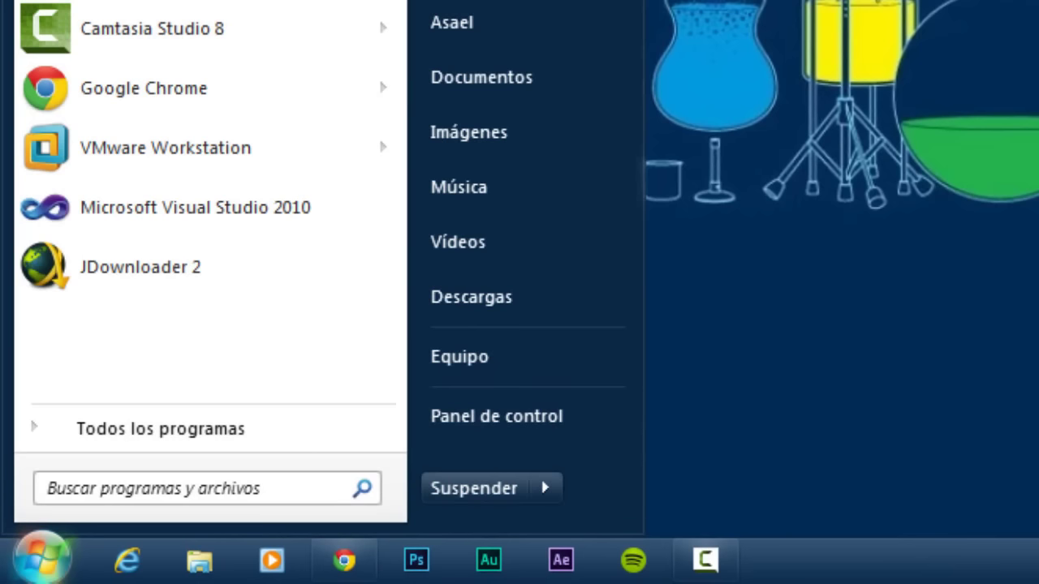
text(raptor)
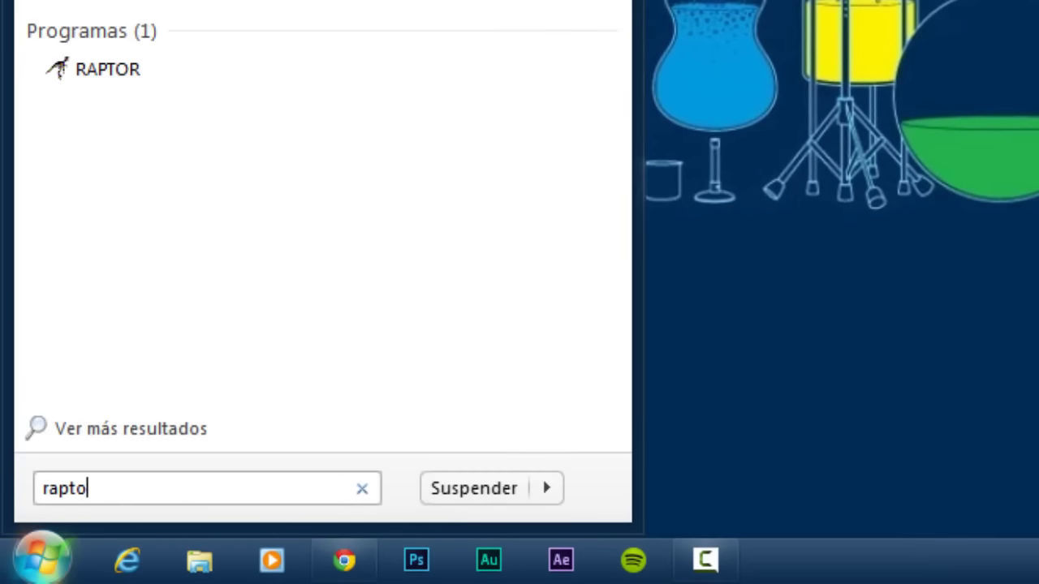
click(121, 69)
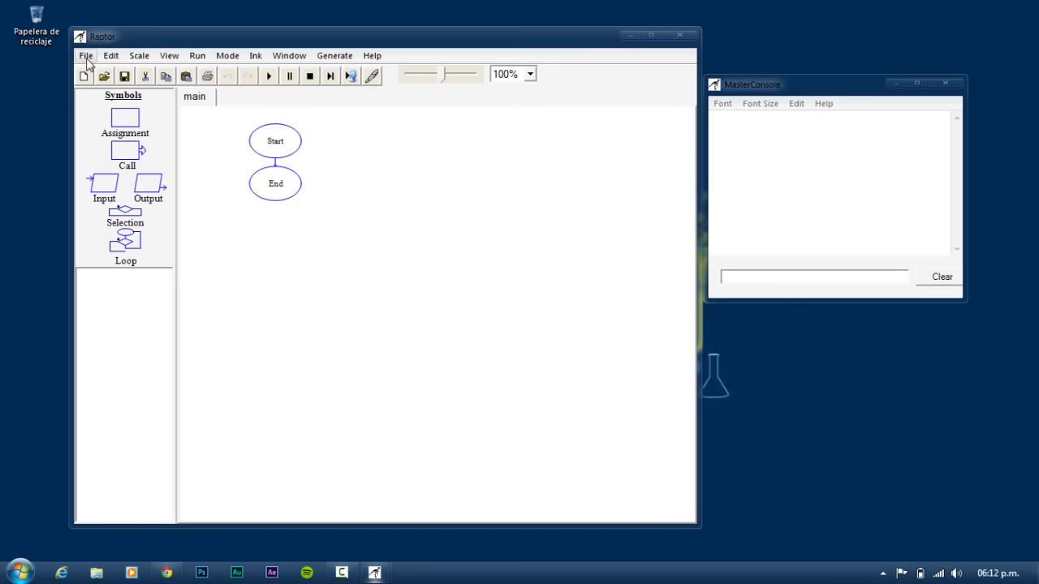
Step: Enlarge the flowchart's display scale to 125% and further to 150%
click(85, 56)
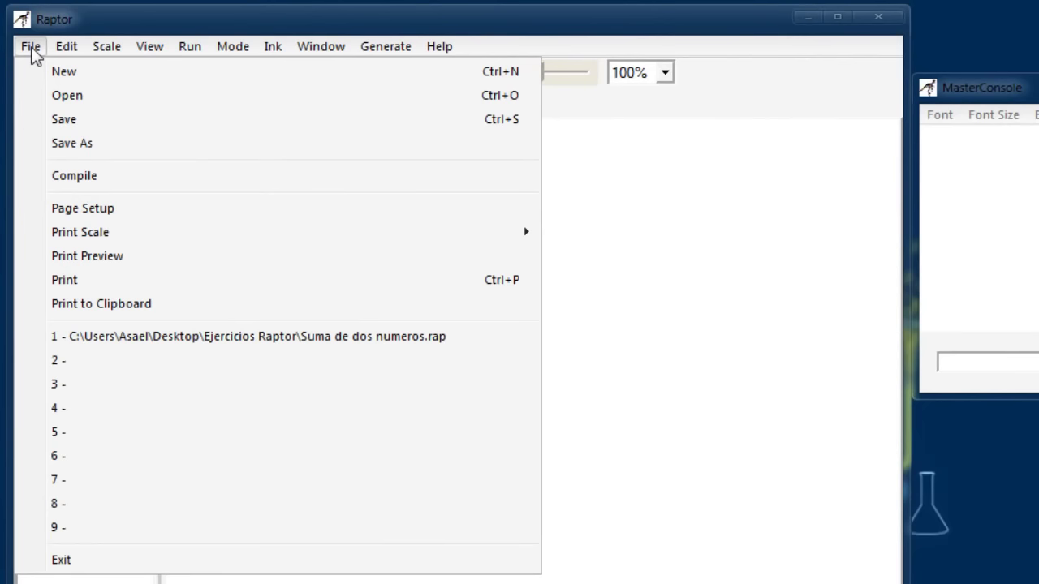
mouse_move(67, 54)
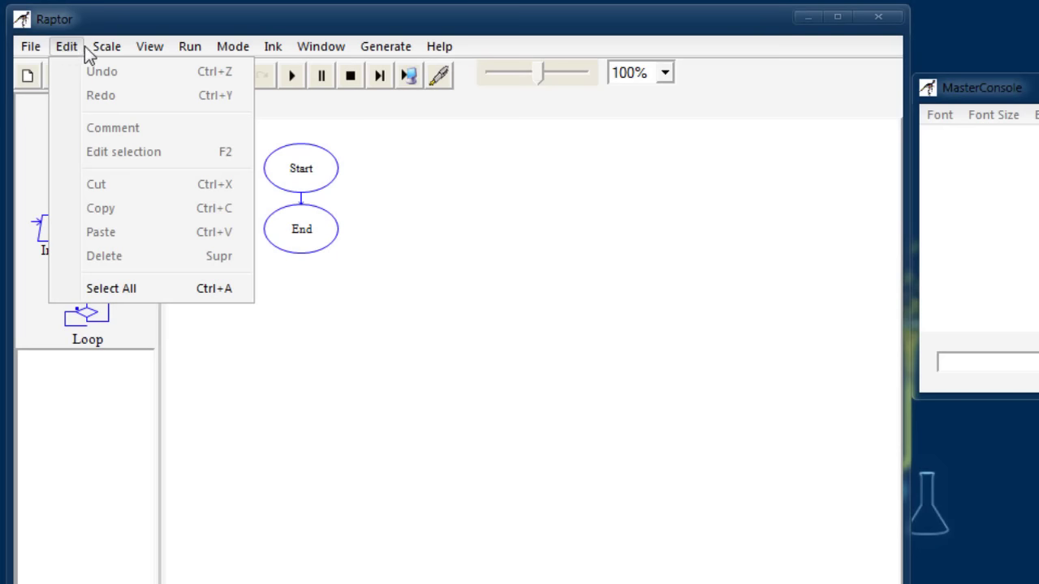
mouse_move(107, 46)
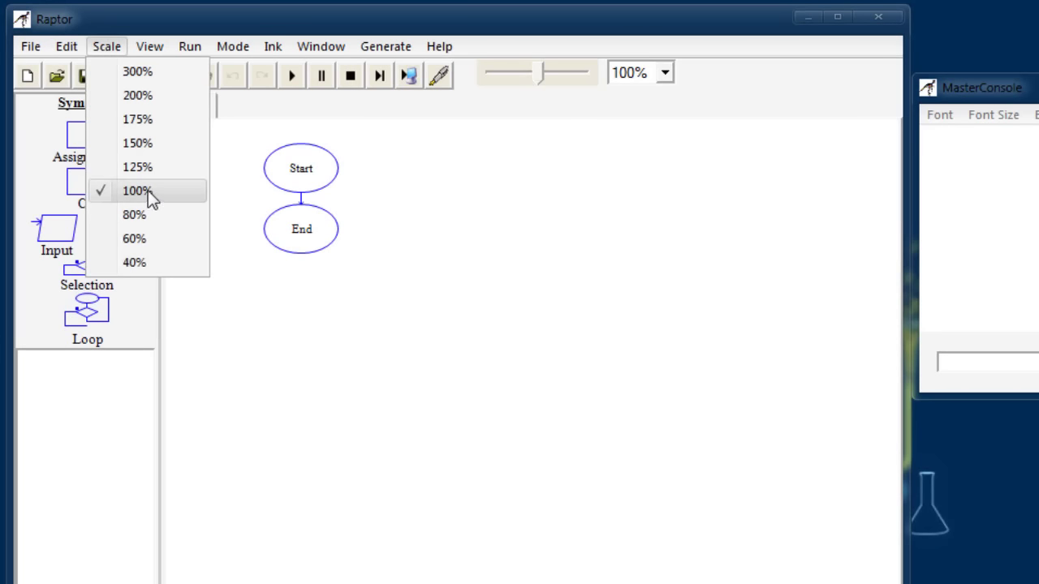
click(142, 168)
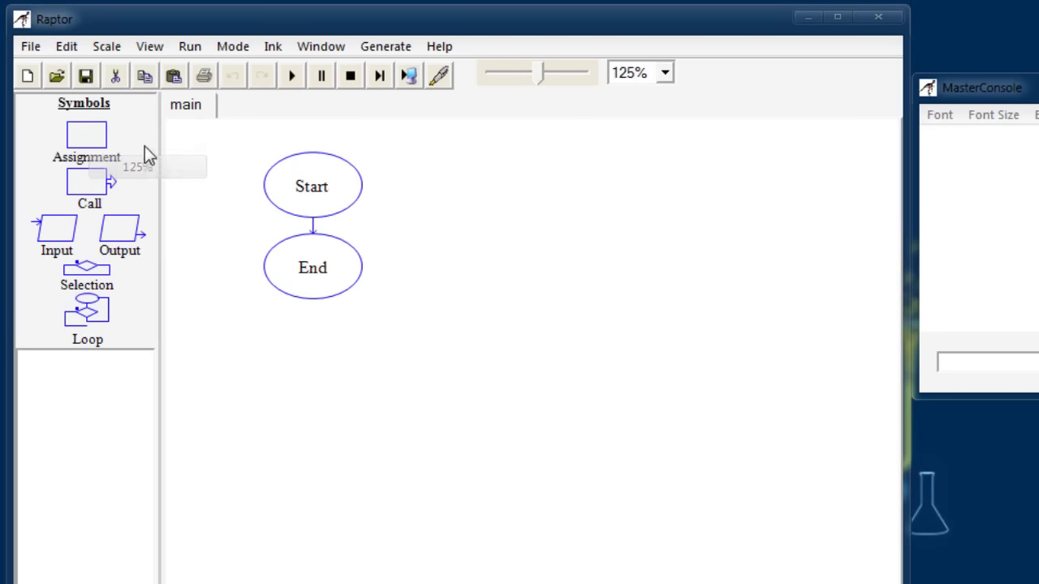
click(122, 47)
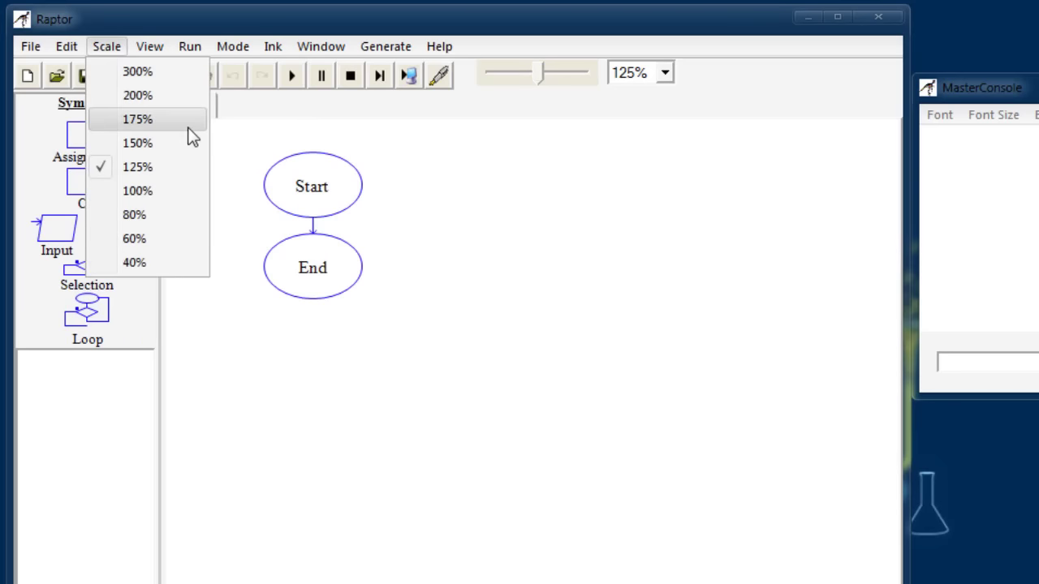
click(140, 143)
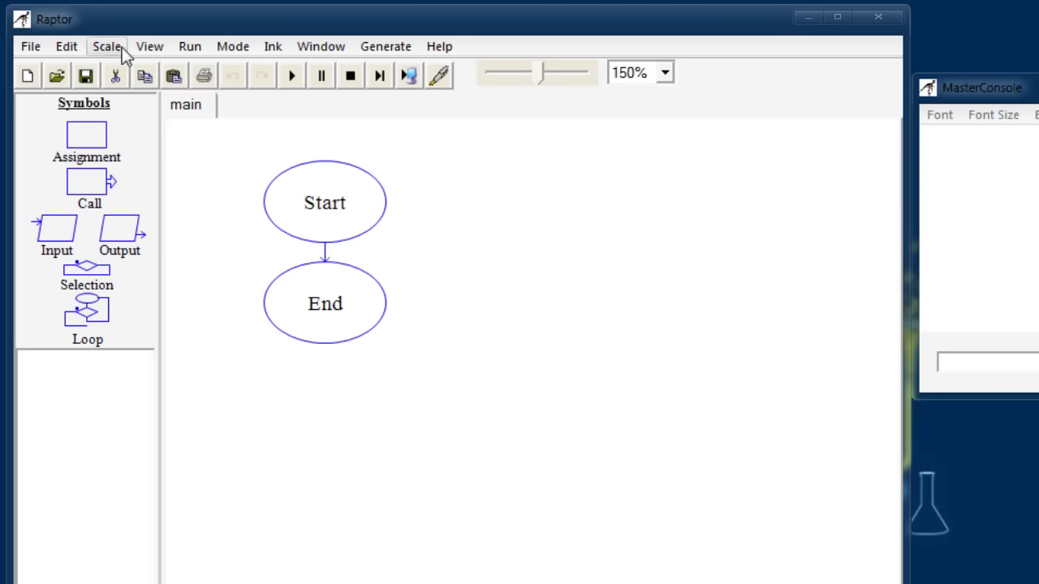
Step: Hide the text inside the flowchart symbols and restore the All text display
click(146, 46)
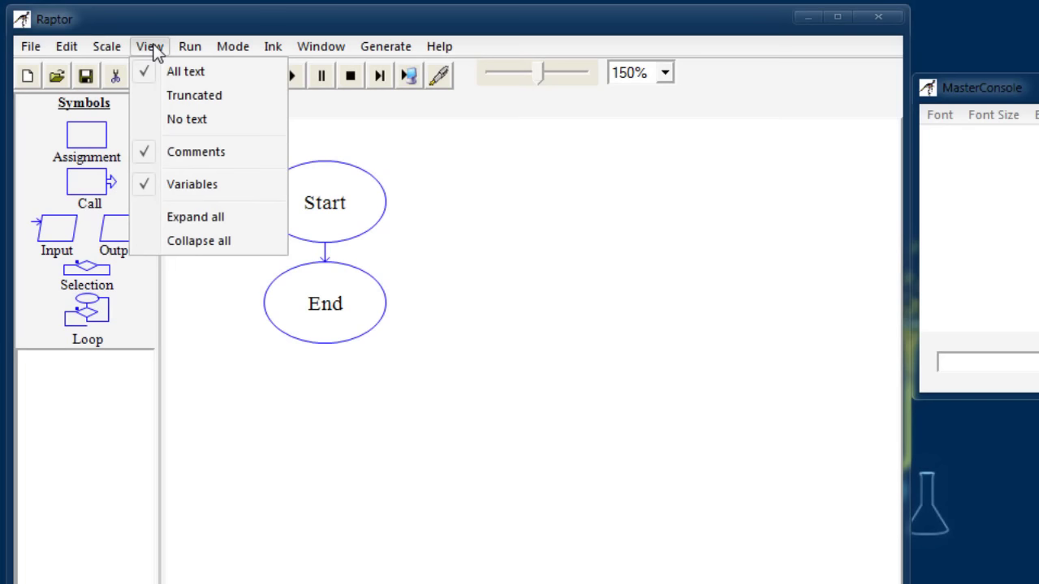
click(182, 119)
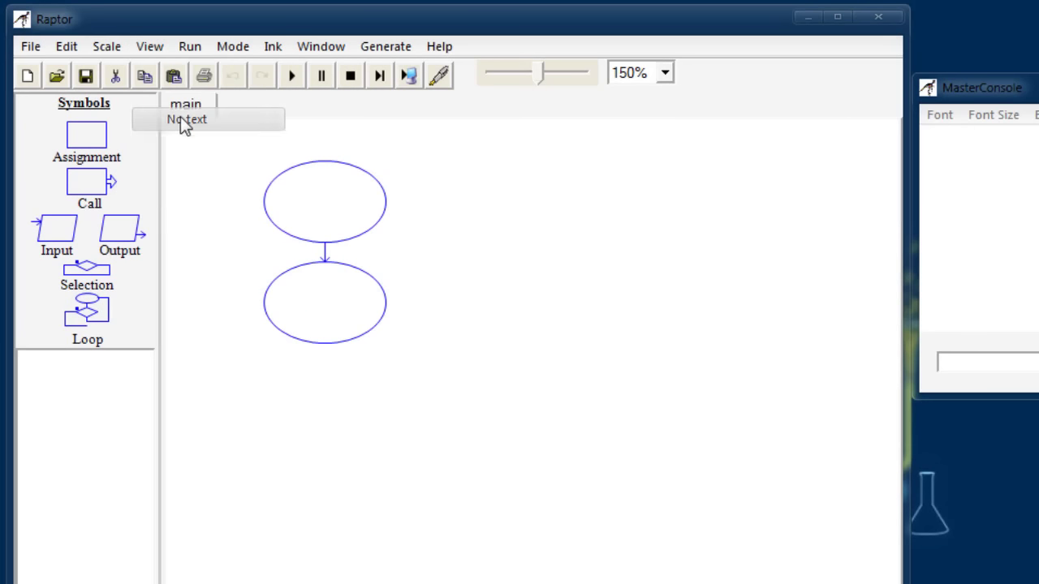
click(147, 49)
click(167, 72)
Step: Try the Intermediate and Object-oriented programming modes and return to Novice mode
click(148, 47)
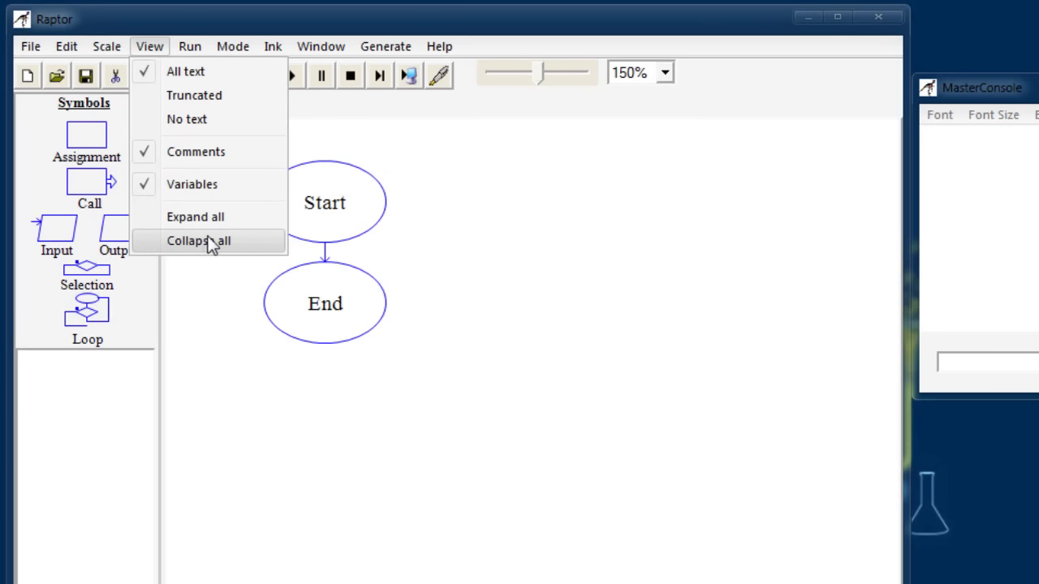
mouse_move(186, 51)
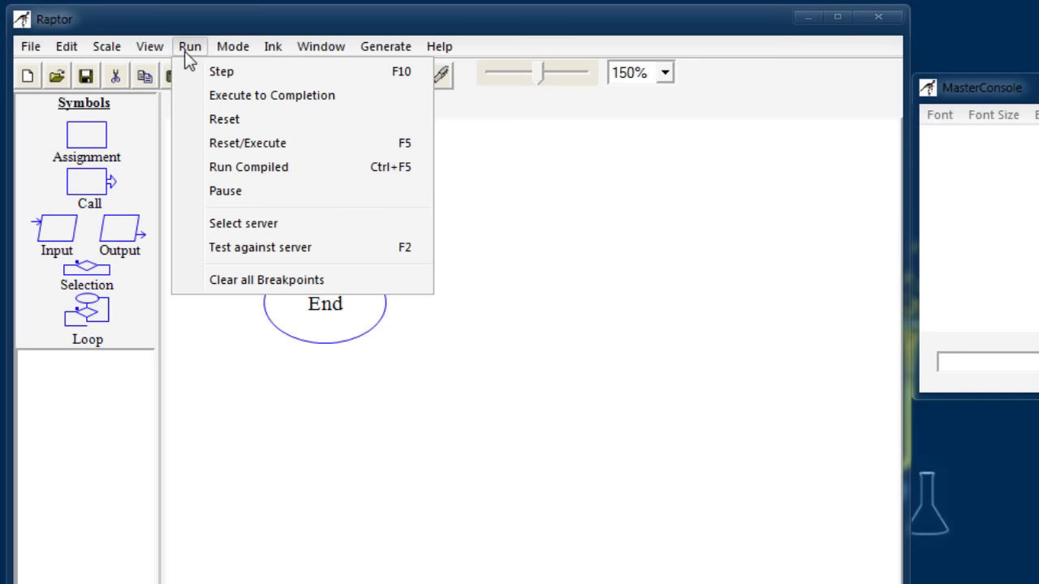
mouse_move(231, 58)
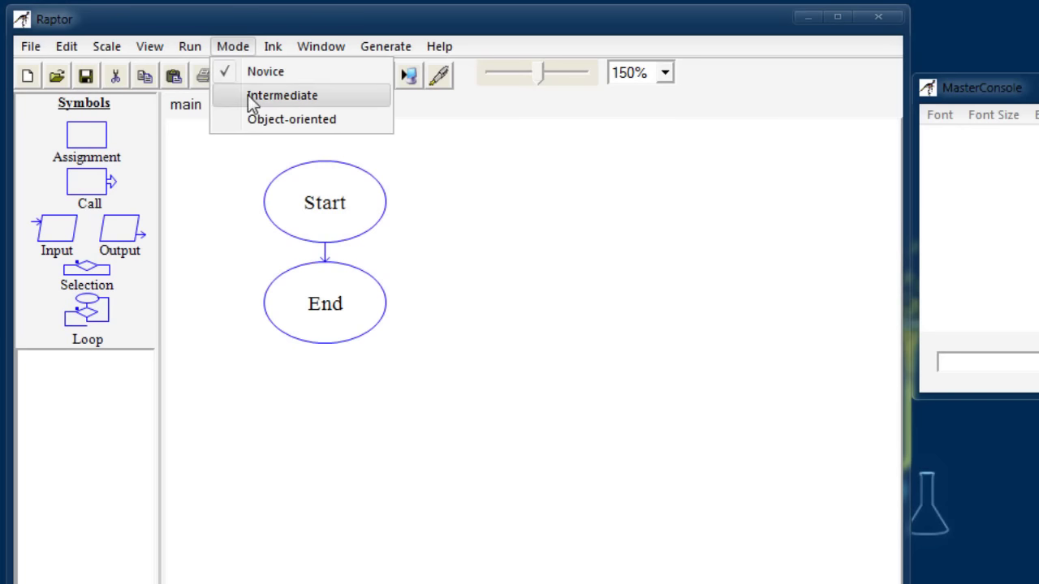
click(295, 96)
click(235, 47)
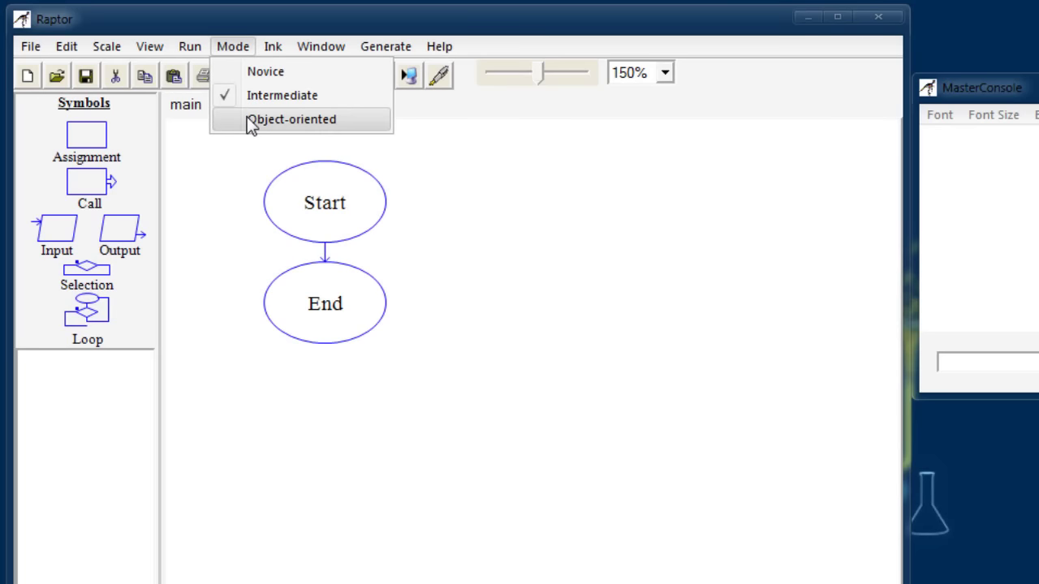
click(249, 120)
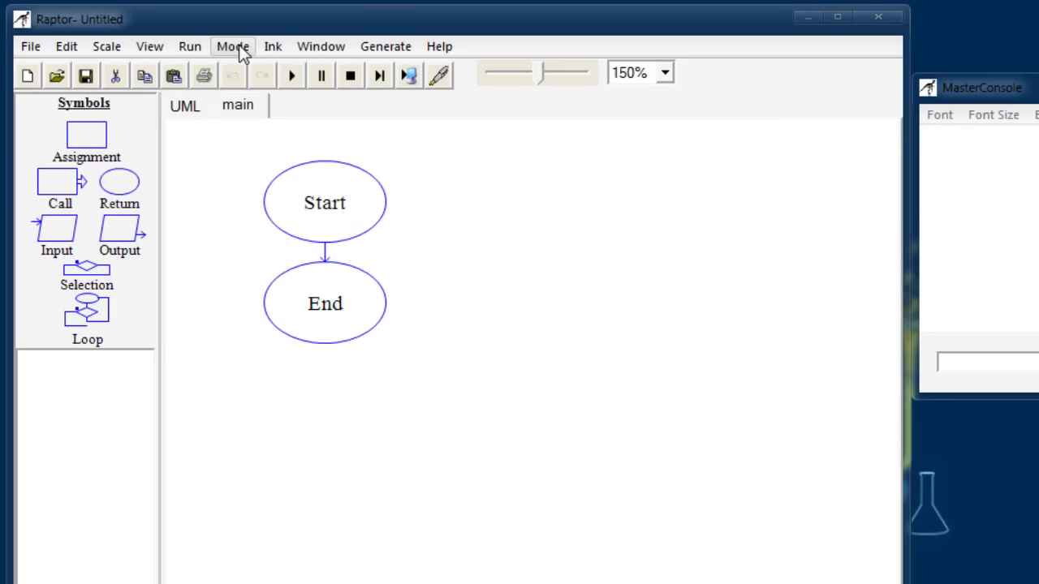
click(241, 51)
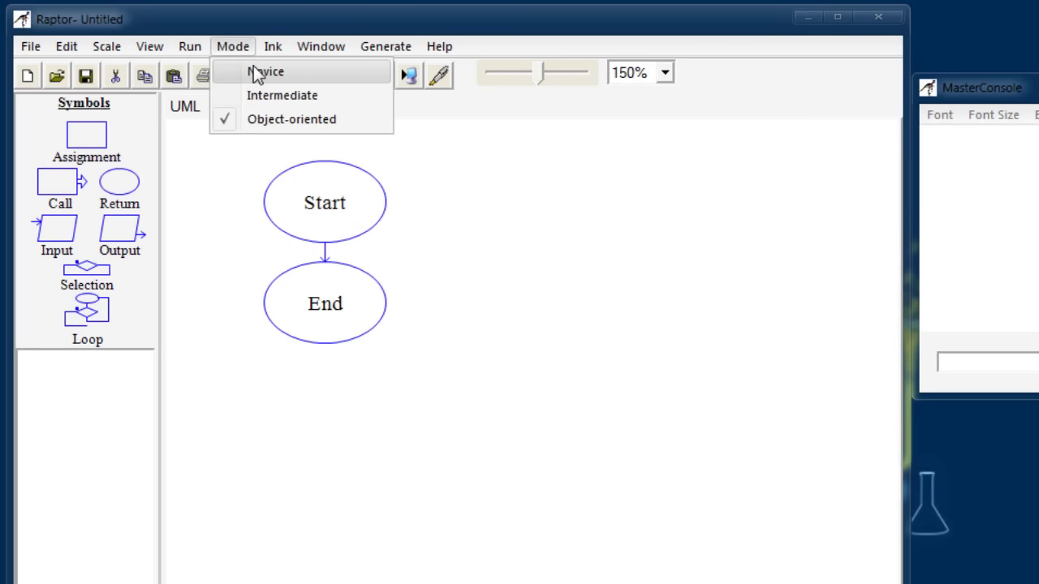
click(254, 71)
Step: Draw freehand scribbles in red ink beside the Start and End symbols, and turn the ink off
click(271, 49)
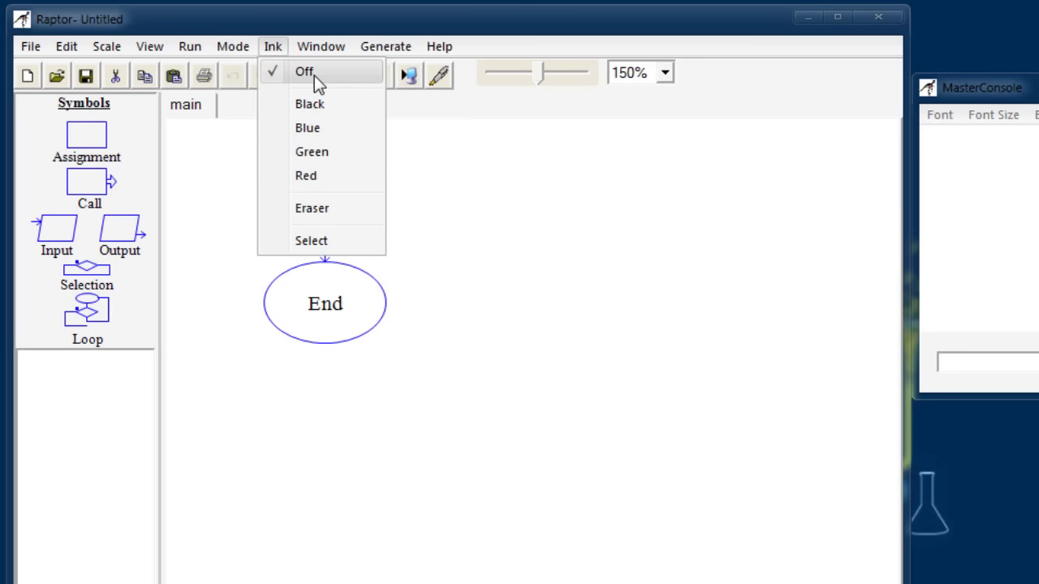
click(316, 175)
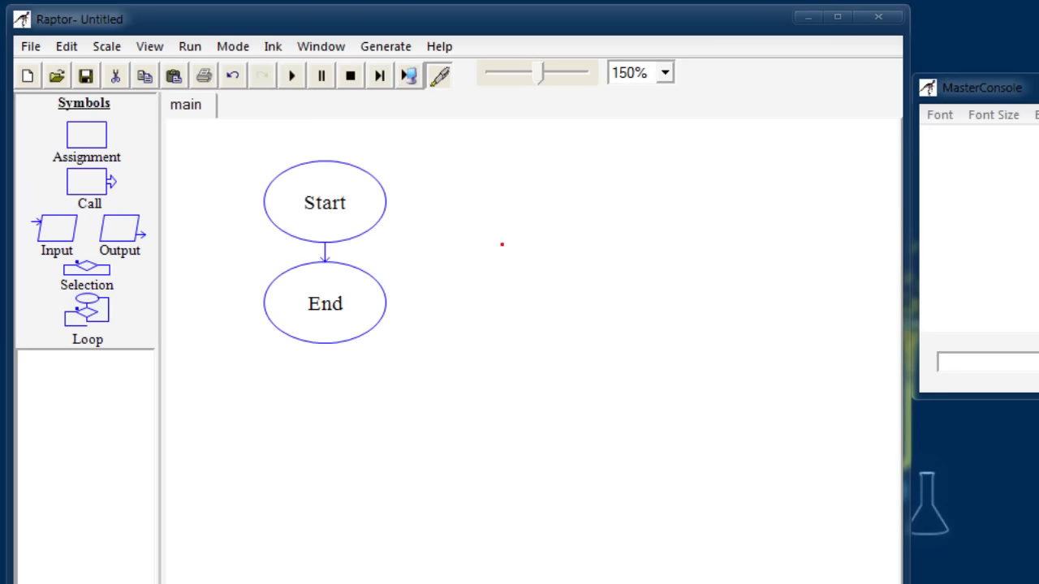
mouse_move(528, 238)
mouse_down()
mouse_move(580, 258)
mouse_move(470, 311)
mouse_move(582, 401)
mouse_move(532, 410)
mouse_move(696, 315)
mouse_move(496, 275)
mouse_move(475, 403)
mouse_move(520, 398)
mouse_up()
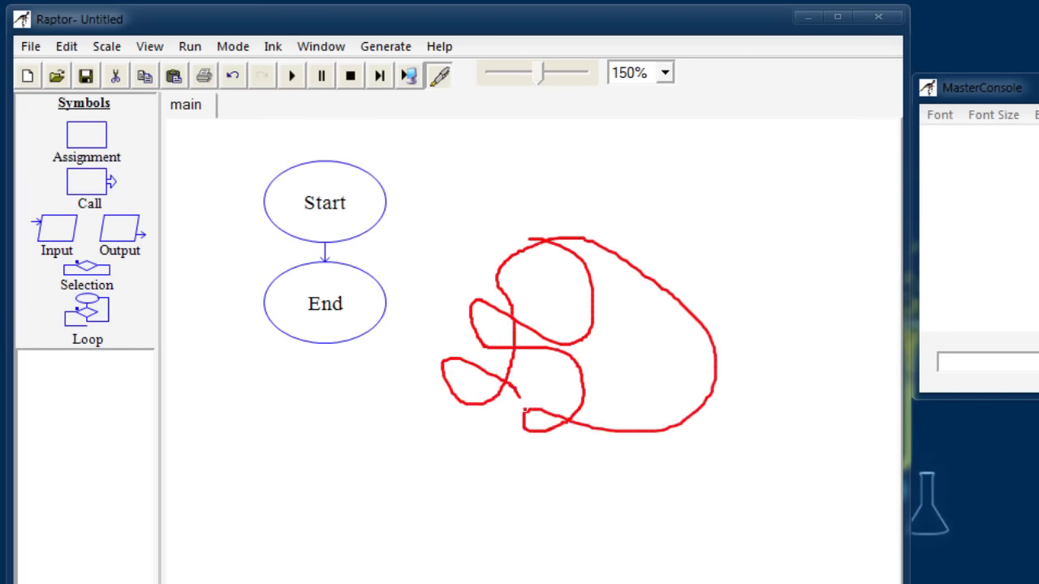
mouse_move(438, 209)
mouse_down()
mouse_move(471, 204)
mouse_move(451, 220)
mouse_move(445, 213)
mouse_up()
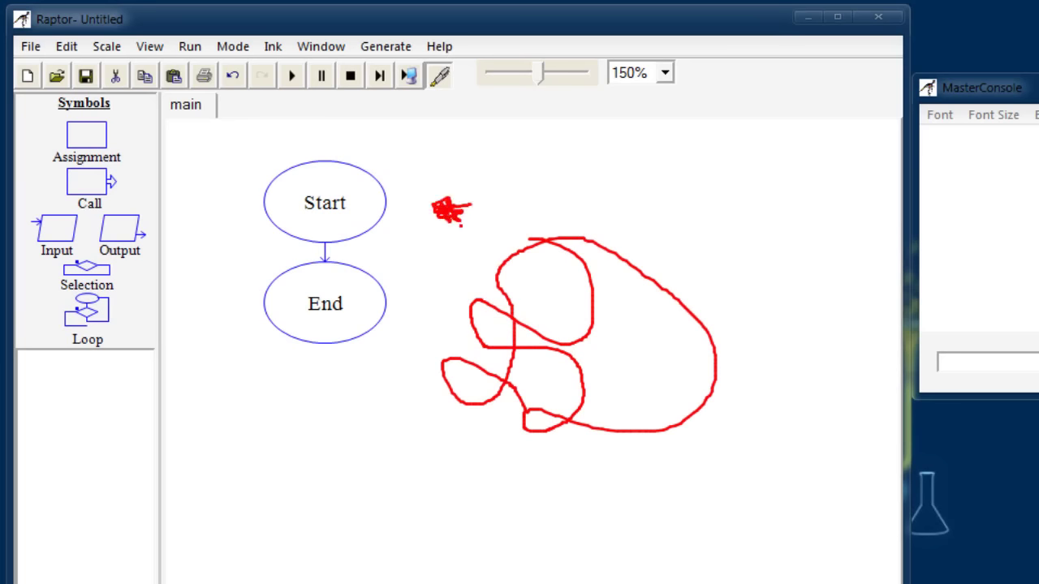
click(280, 46)
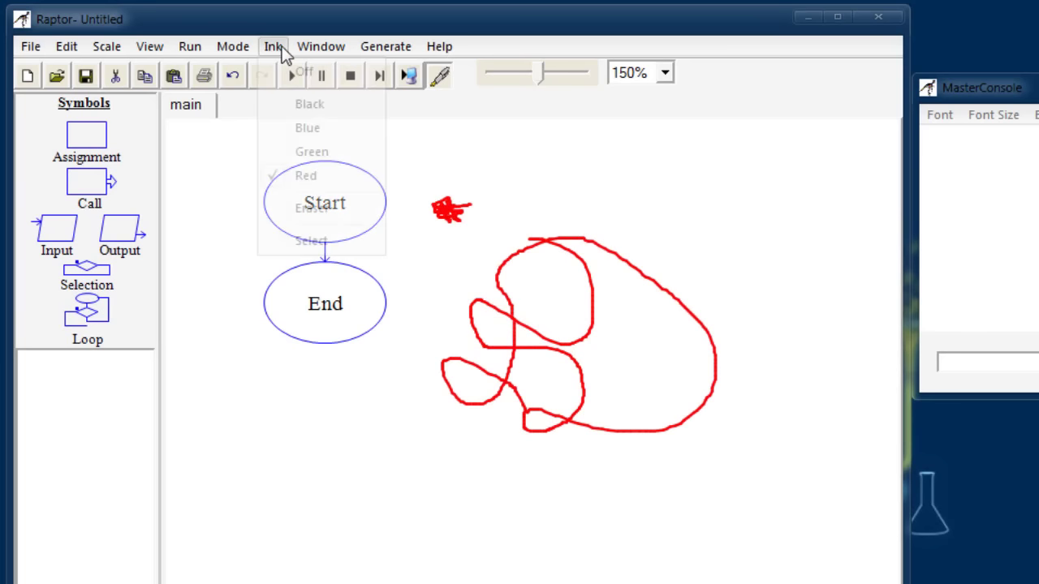
click(285, 70)
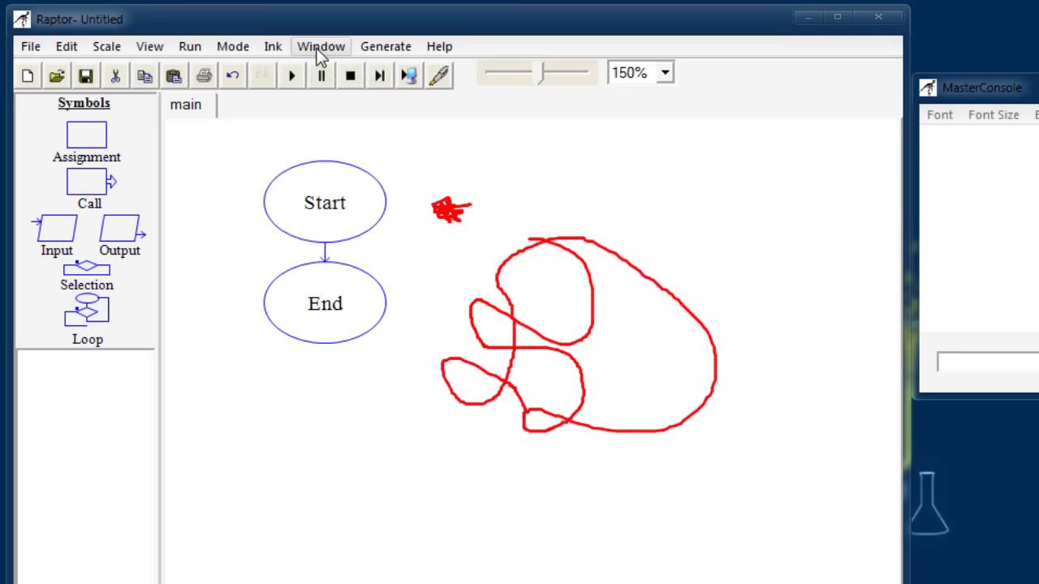
Step: Tile the flowchart and MasterConsole windows horizontally, and rearrange them with vertical tiling
click(318, 51)
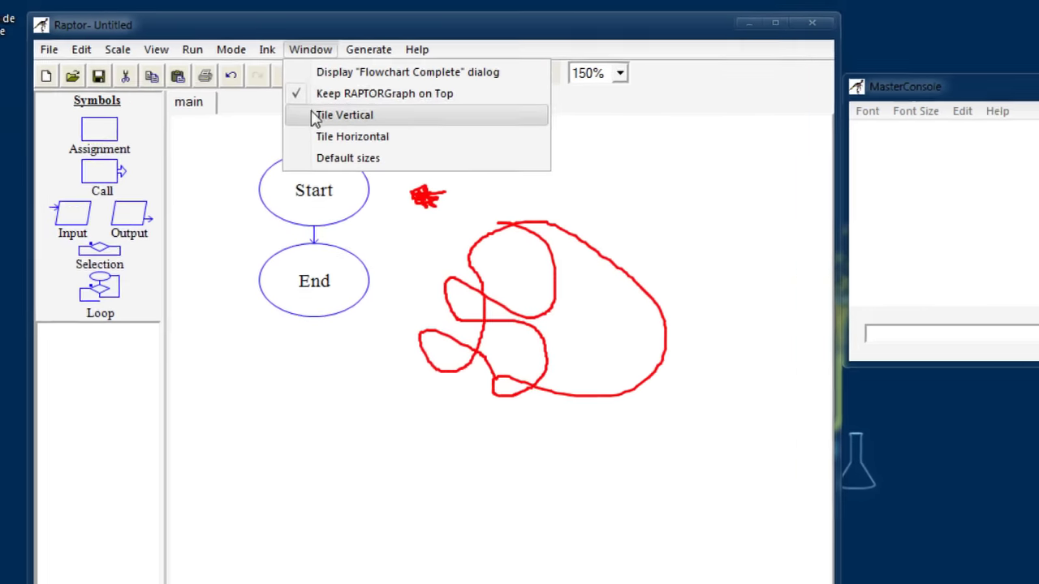
click(357, 136)
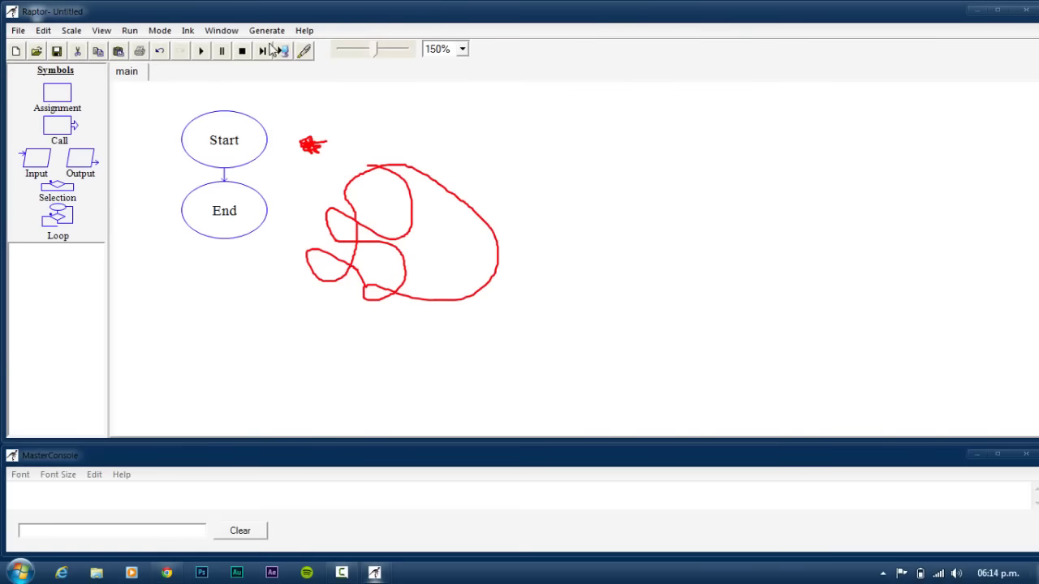
click(221, 30)
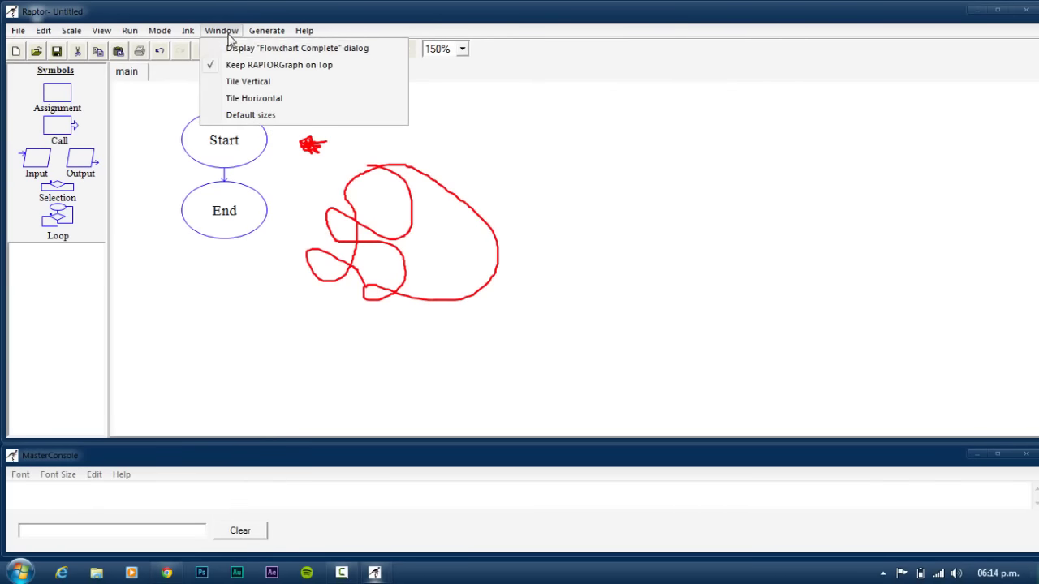
click(254, 82)
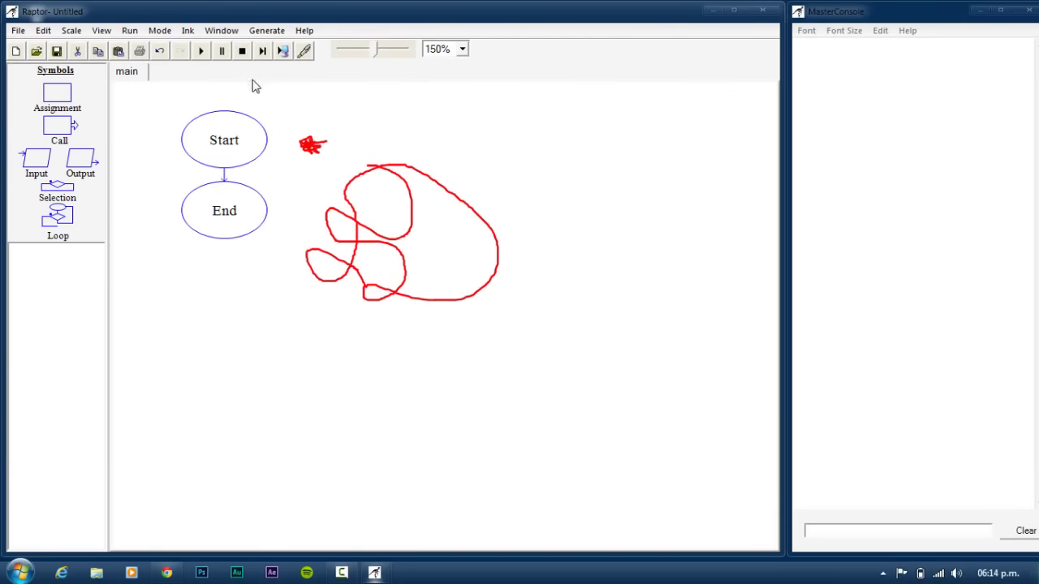
Step: Review the code generation languages, and open RAPTOR's General Help and move its window over the middle of the flowchart area
click(272, 32)
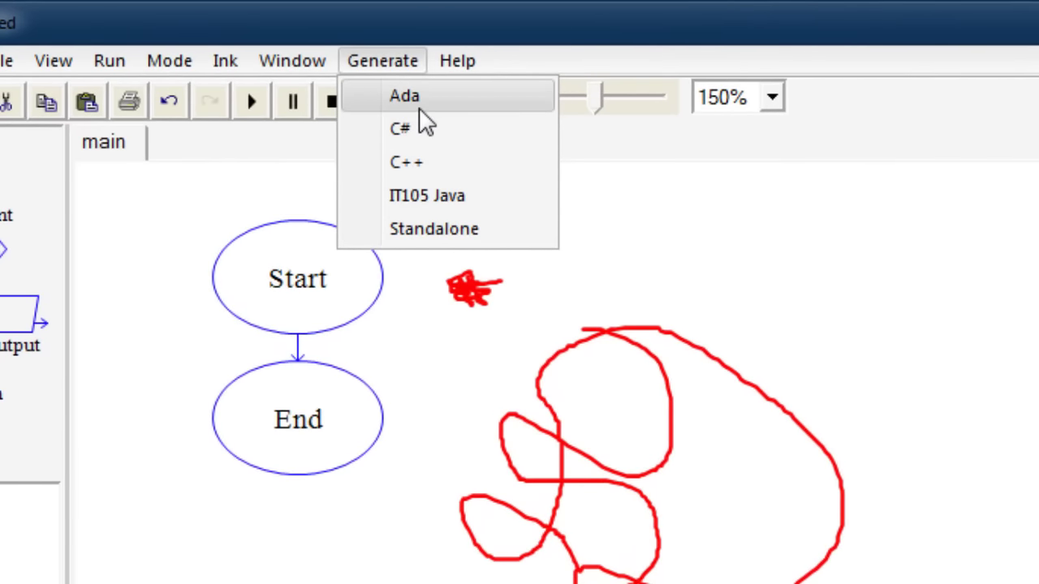
mouse_move(460, 72)
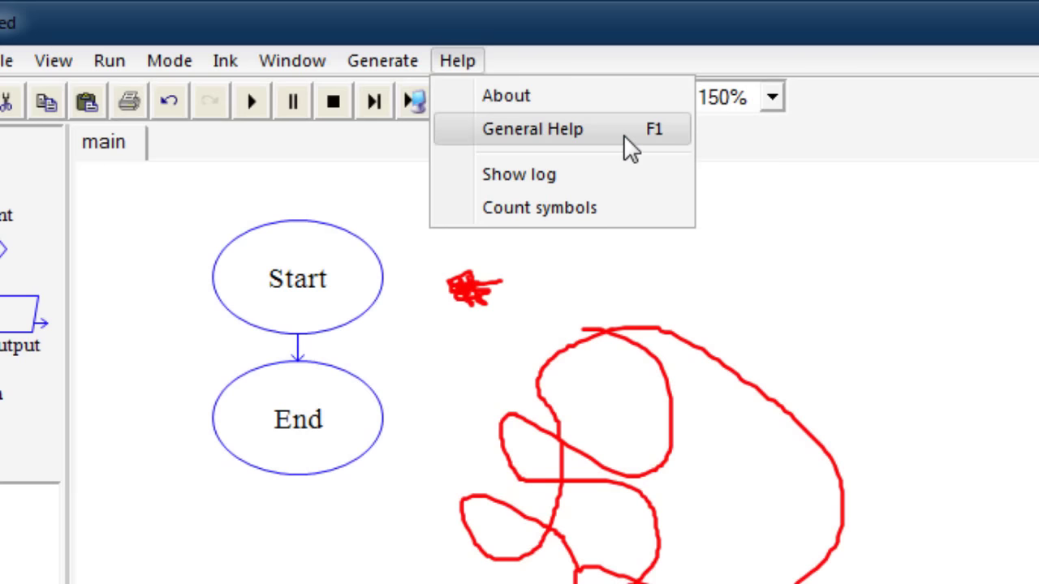
click(512, 138)
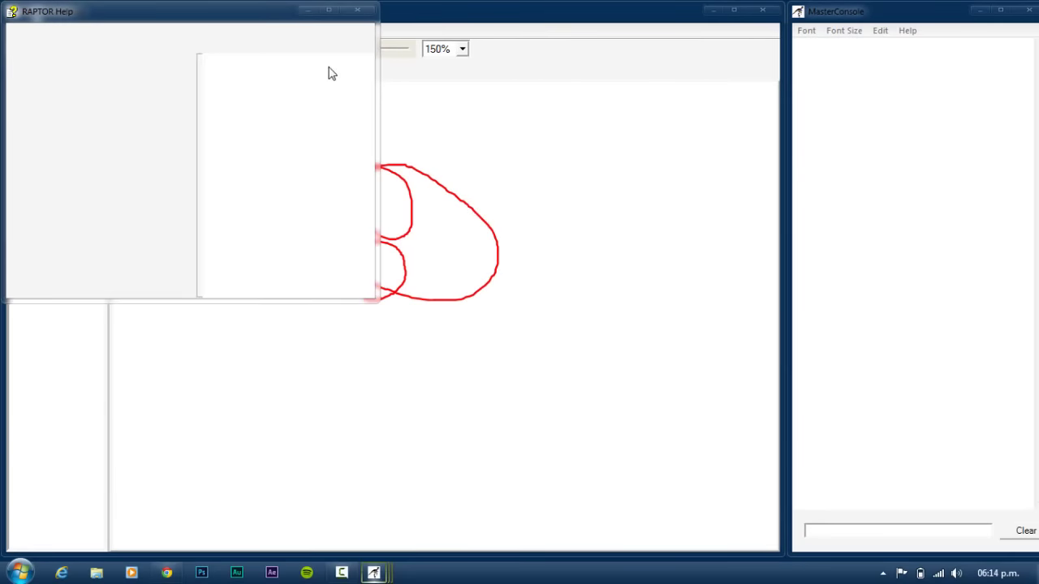
drag(270, 13, 561, 89)
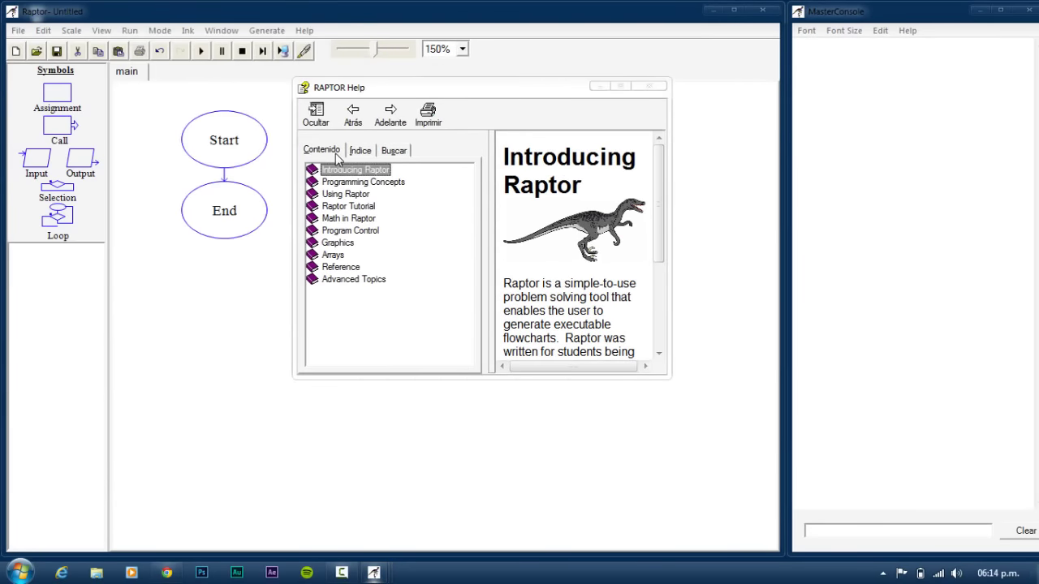